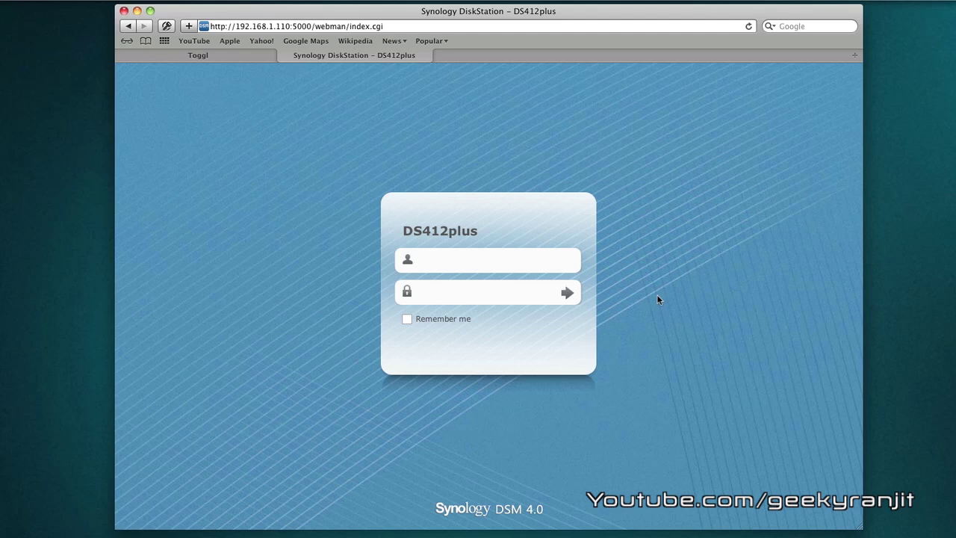
Sign in to the DS412plus with the admin credentials and dismiss the 1Password save prompt
{"action": "left_click", "coordinate": [655, 311]}
{"action": "left_click", "coordinate": [669, 340]}
{"action": "left_click", "coordinate": [510, 266]}
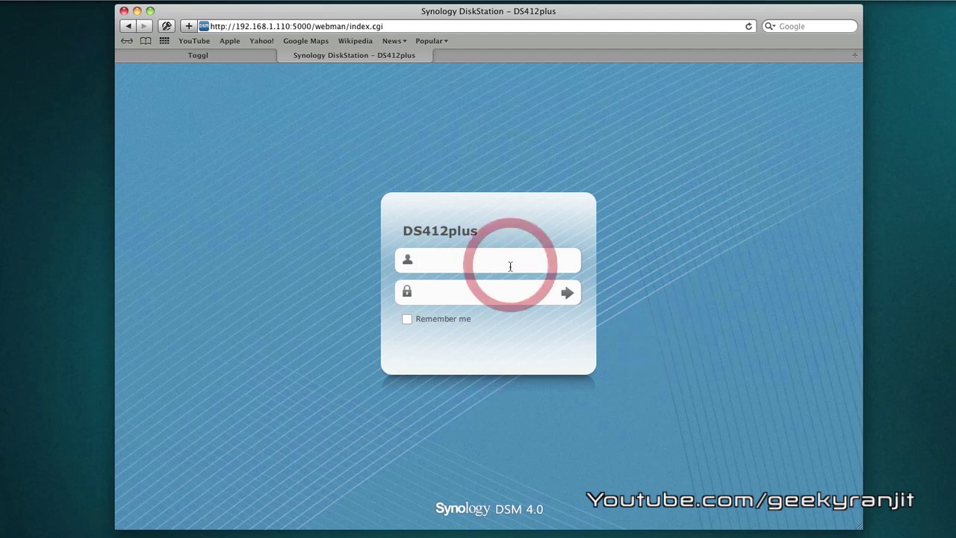
{"action": "type", "text": "admin"}
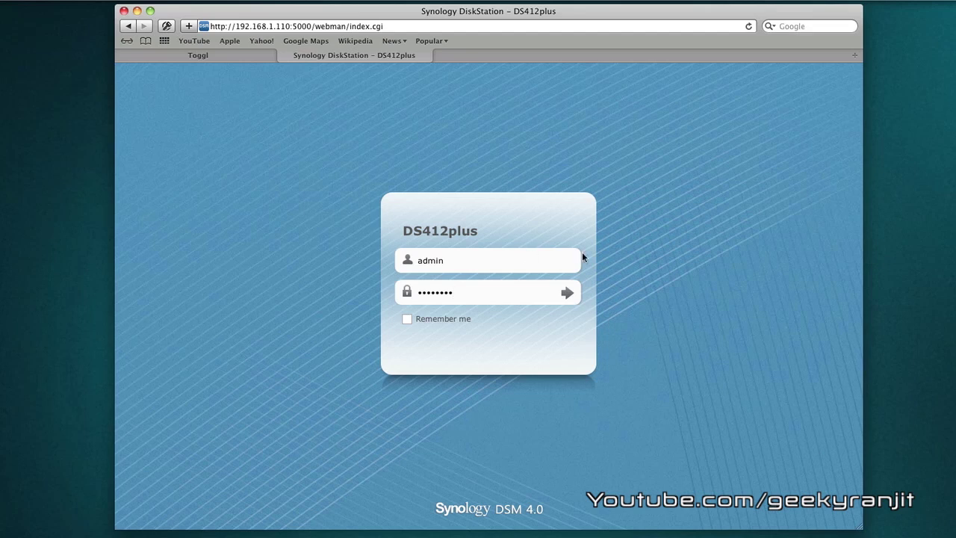
{"action": "left_click", "coordinate": [568, 292]}
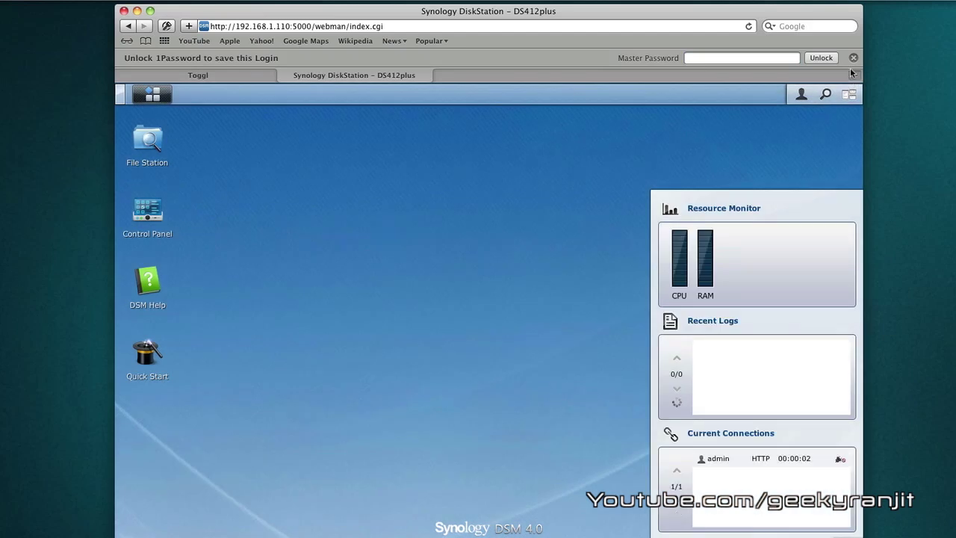
{"action": "left_click", "coordinate": [853, 58]}
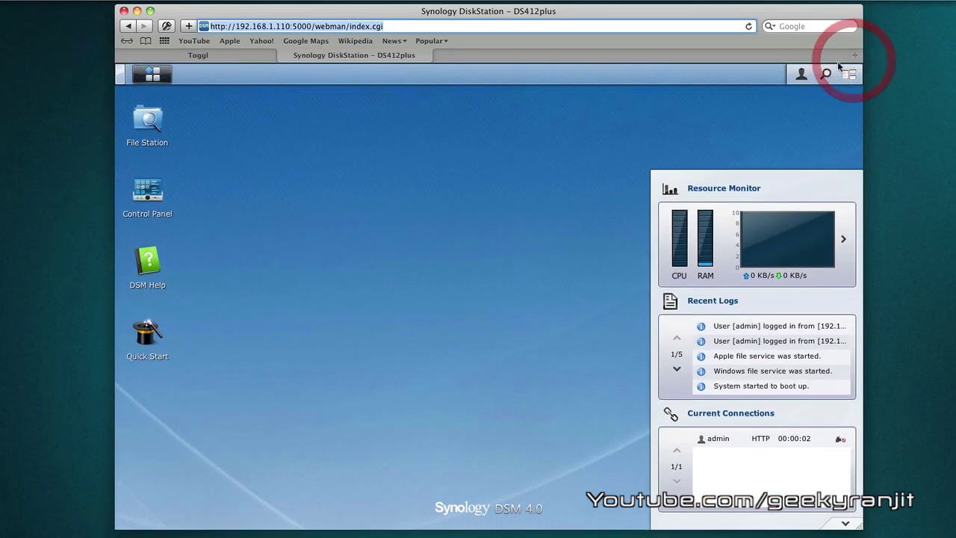
{"action": "left_click", "coordinate": [152, 75]}
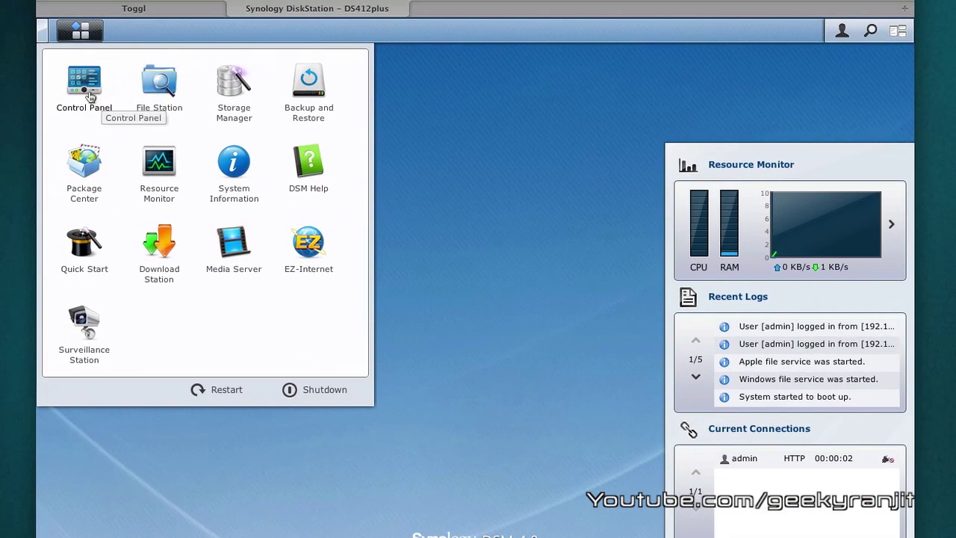
Open the Control Panel's User page listing the admin and guest accounts
{"action": "left_click", "coordinate": [85, 83]}
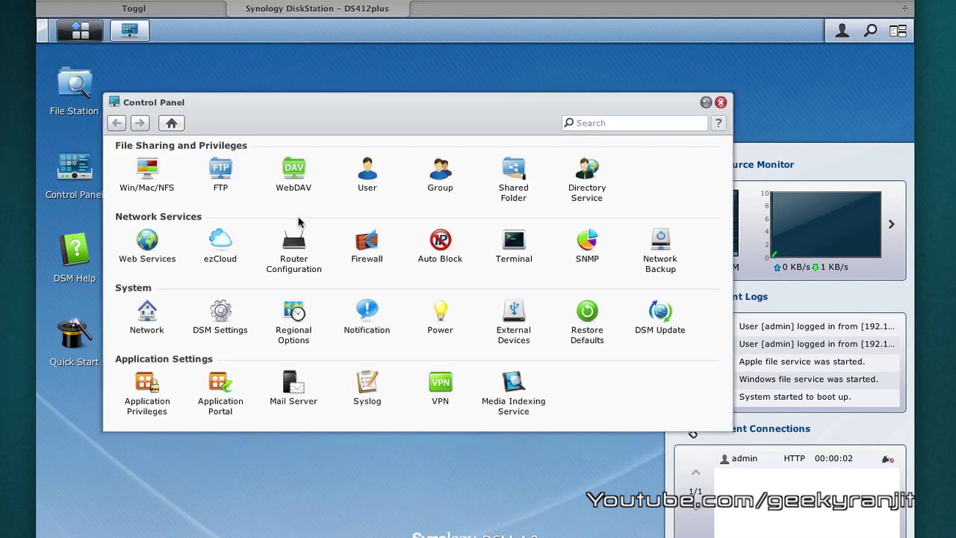
{"action": "left_click", "coordinate": [366, 183]}
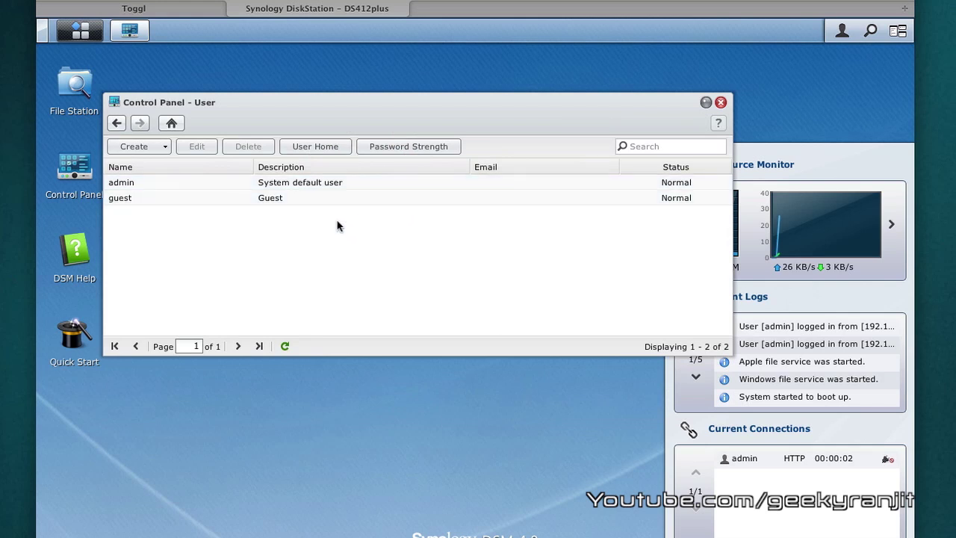
Enter the new account's user name and password in the User Creation Wizard and proceed to Join groups
{"action": "left_click", "coordinate": [141, 150]}
{"action": "left_click", "coordinate": [298, 169]}
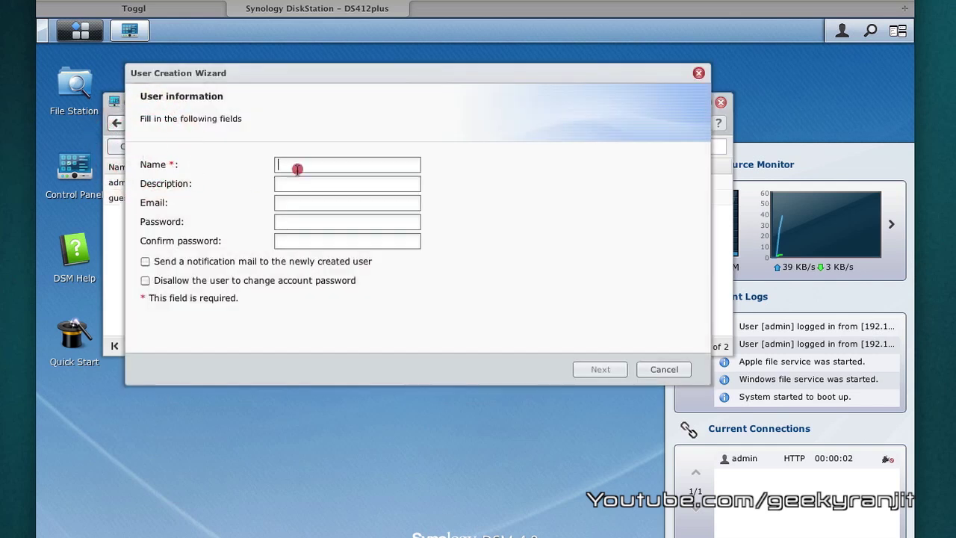
{"action": "type", "text": "Joe"}
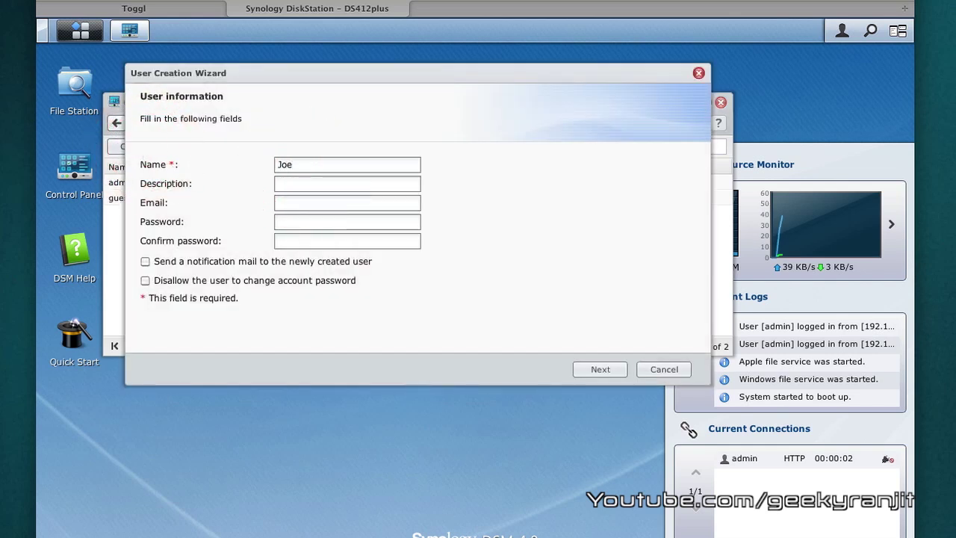
{"action": "left_click", "coordinate": [310, 219]}
{"action": "type", "text": "••"}
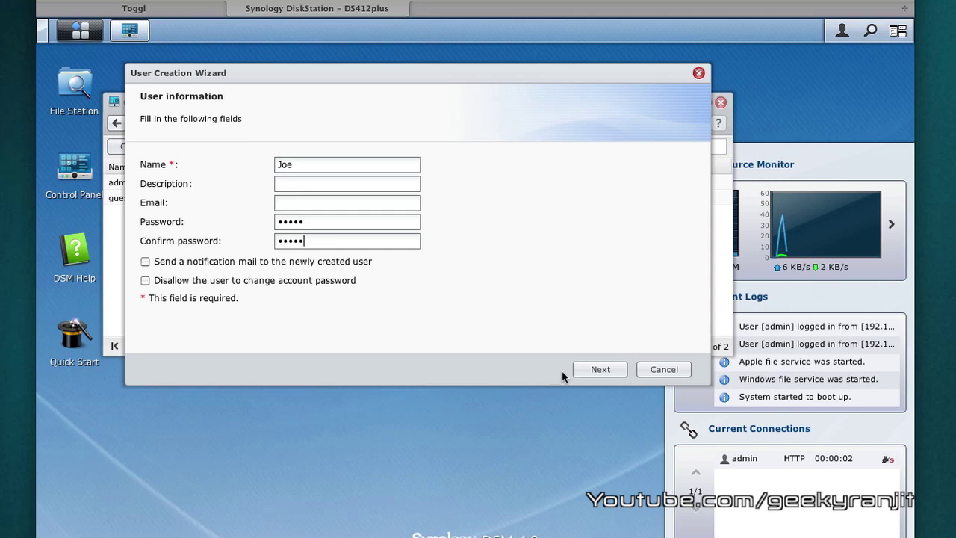
{"action": "left_click", "coordinate": [600, 369]}
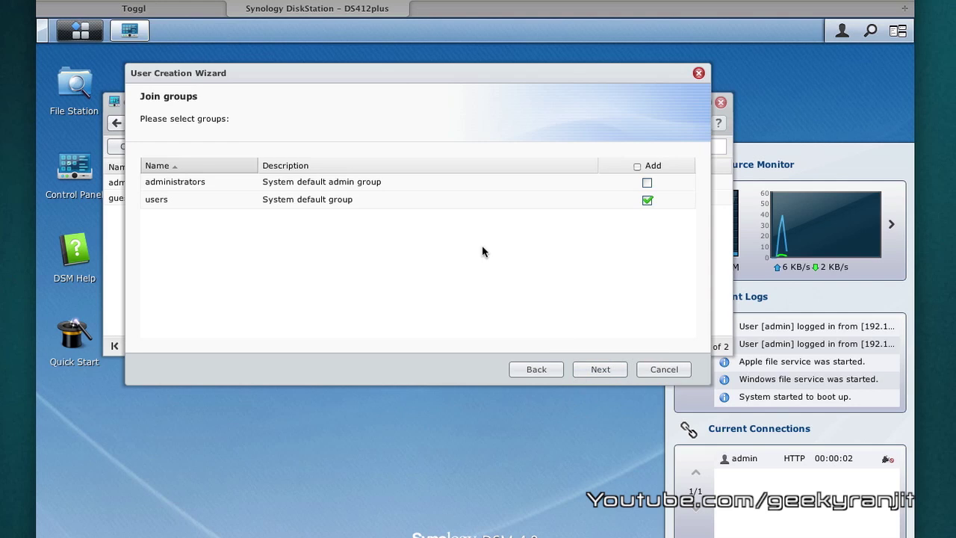
Keep the users group, grant Read/Write on homes, and enable a 10 GB quota on Volume 1
{"action": "left_click", "coordinate": [603, 373]}
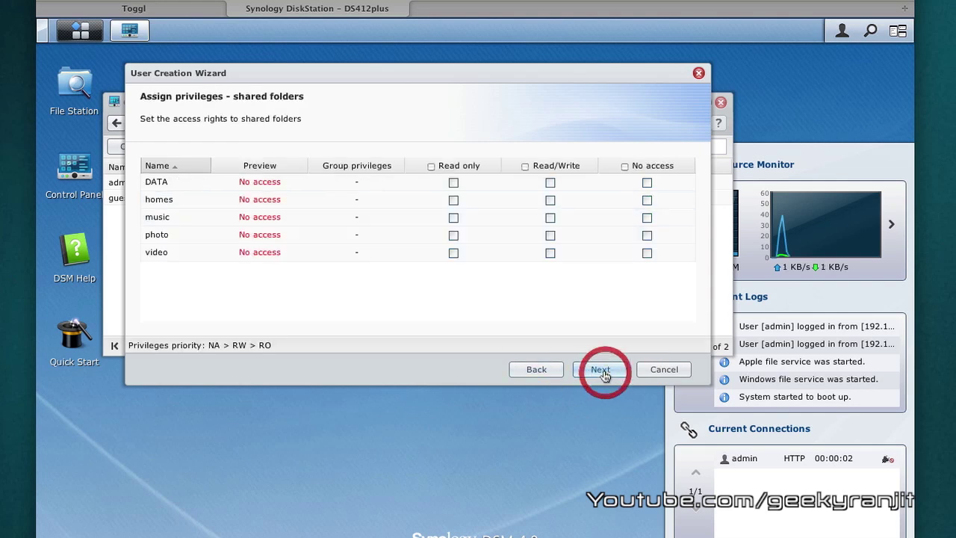
{"action": "left_click", "coordinate": [551, 201]}
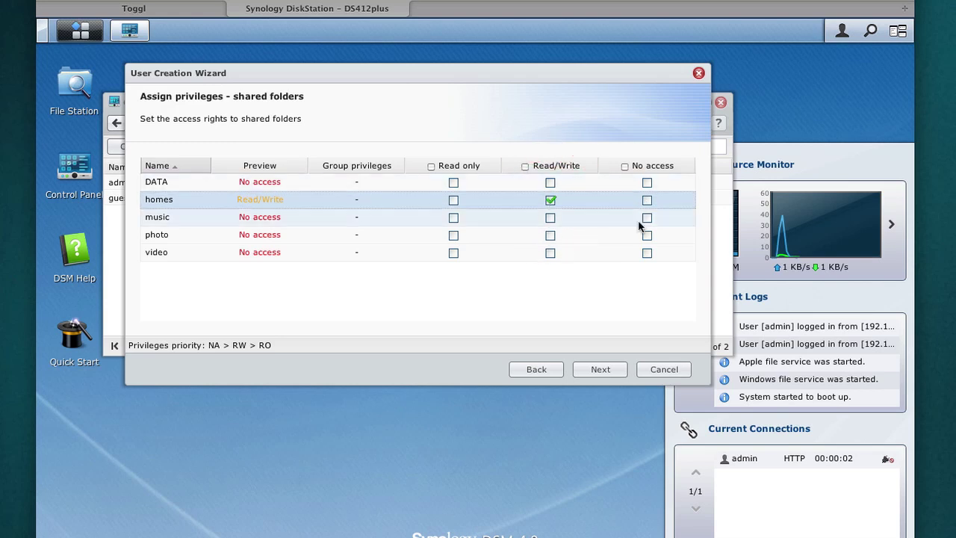
{"action": "left_click", "coordinate": [602, 368]}
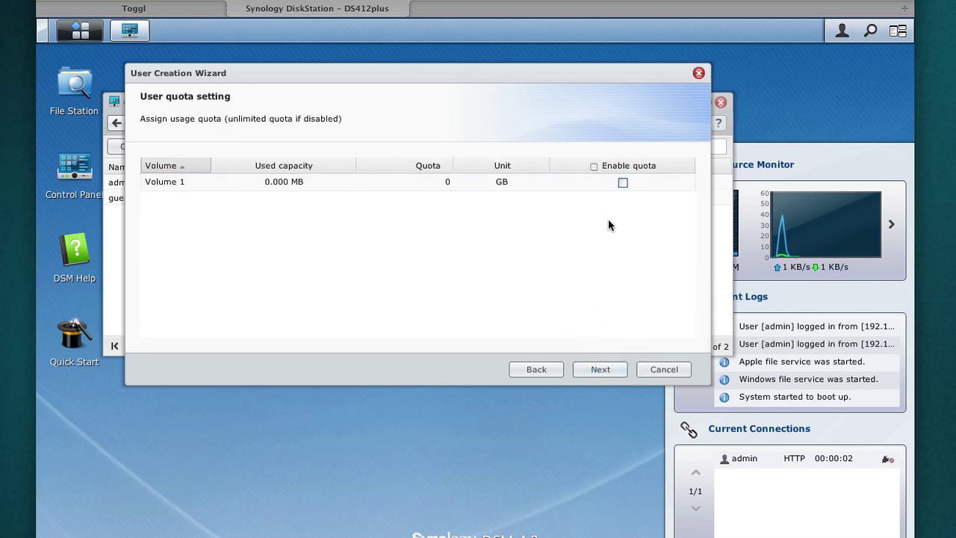
{"action": "left_click", "coordinate": [623, 183]}
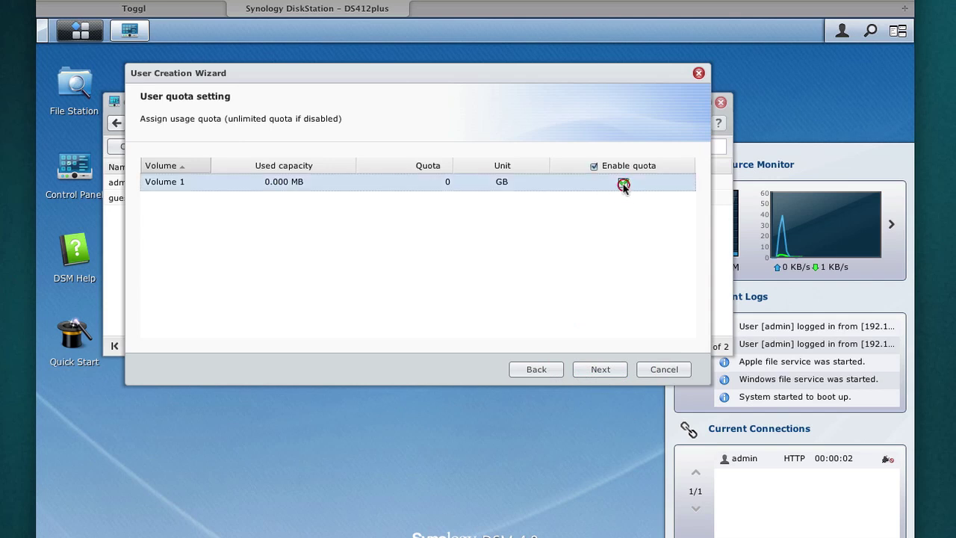
{"action": "type", "text": "10"}
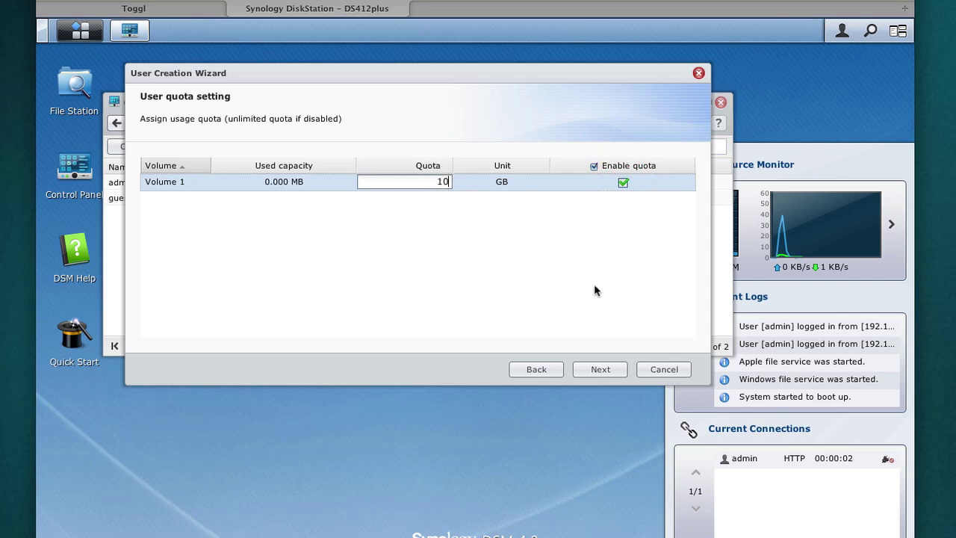
{"action": "left_click", "coordinate": [603, 371]}
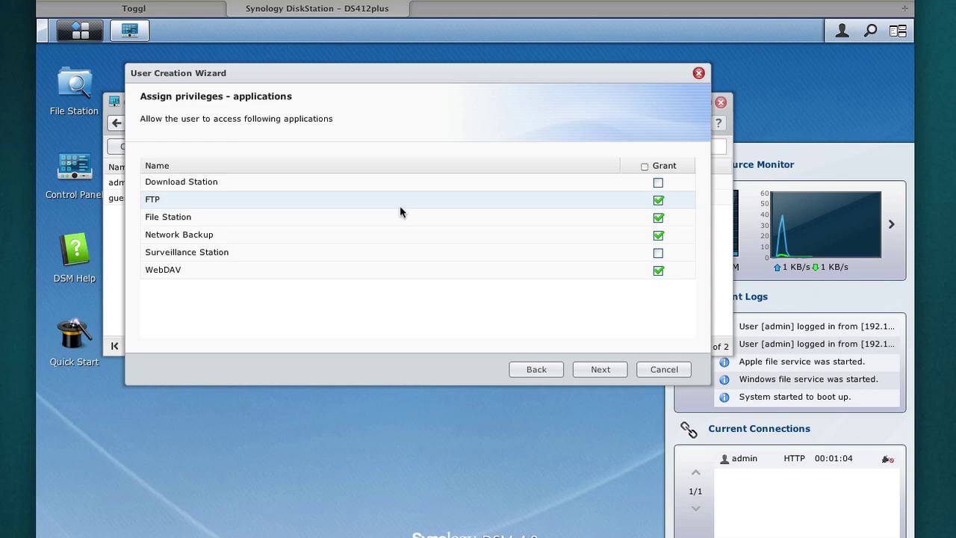
Deny FTP and Network Backup, apply to create the user, and return to Control Panel home
{"action": "left_click", "coordinate": [658, 201]}
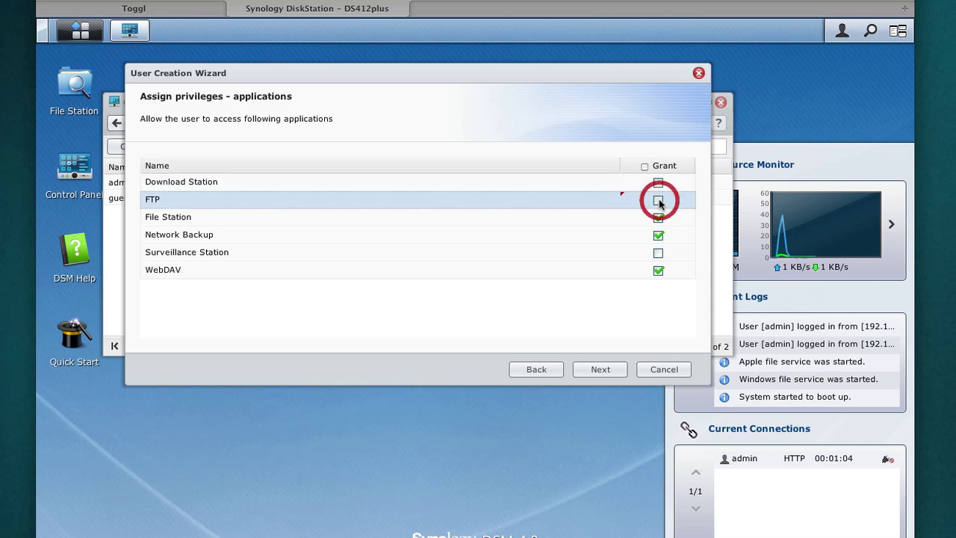
{"action": "left_click", "coordinate": [659, 236]}
{"action": "left_click", "coordinate": [600, 369]}
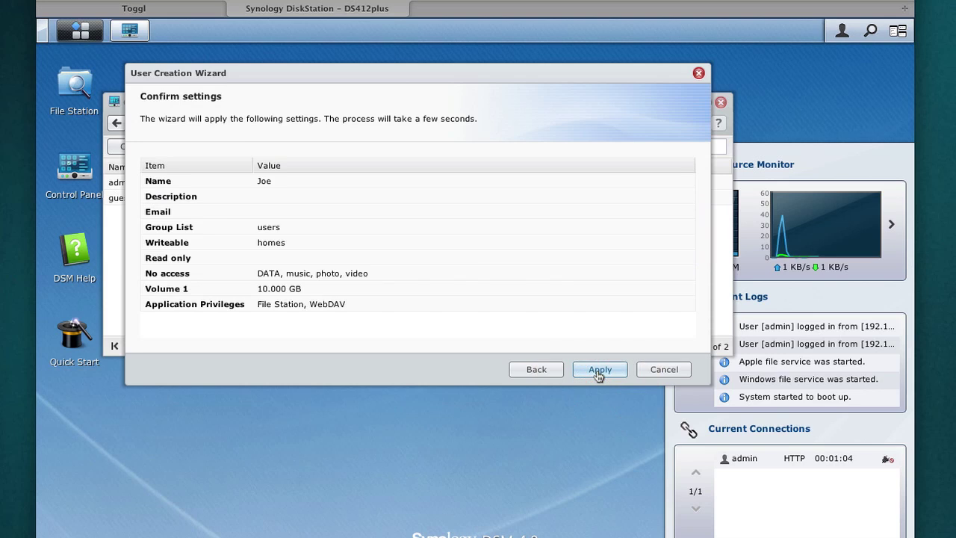
{"action": "left_click", "coordinate": [599, 372]}
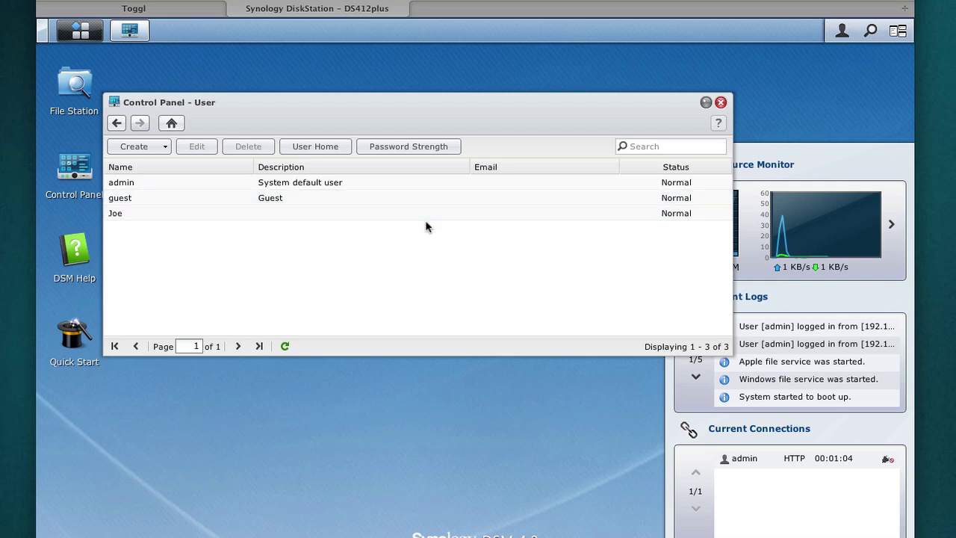
{"action": "left_click", "coordinate": [171, 122]}
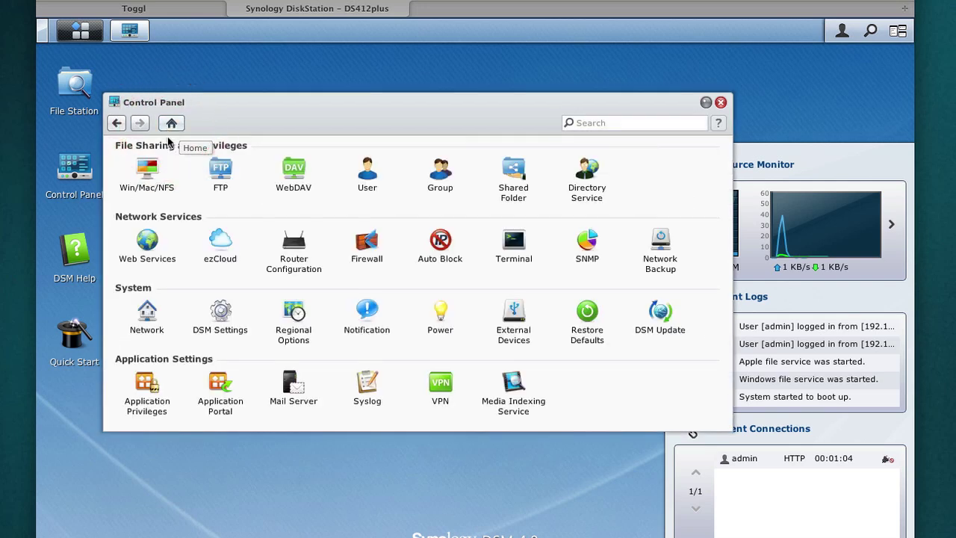
Review the Win/Mac/NFS file service settings, including the Mac File Service tab
{"action": "left_click", "coordinate": [149, 171]}
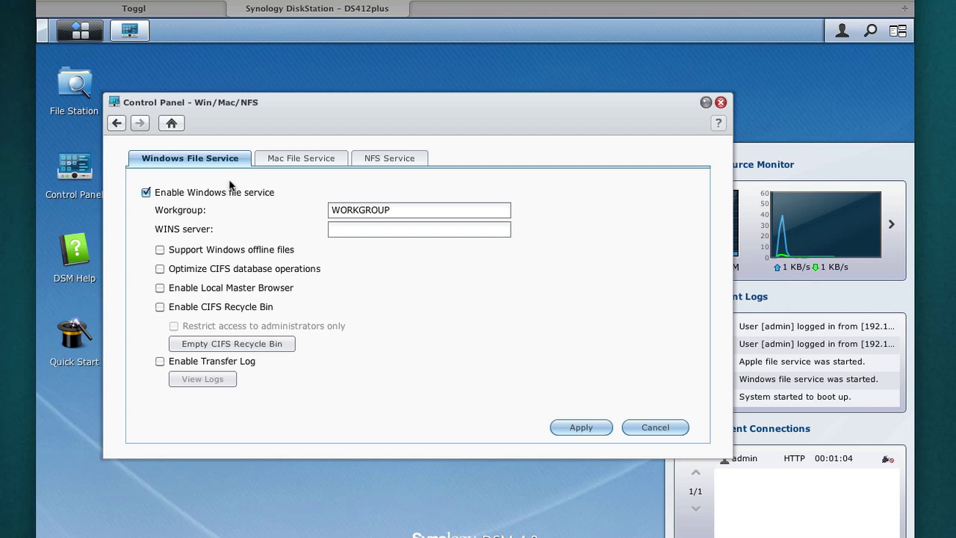
{"action": "left_click", "coordinate": [291, 160]}
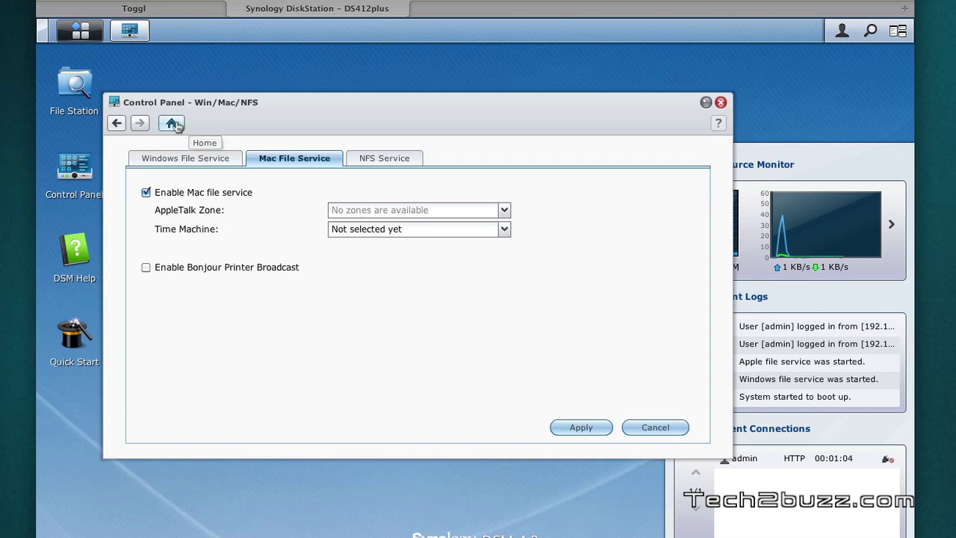
{"action": "left_click", "coordinate": [175, 124]}
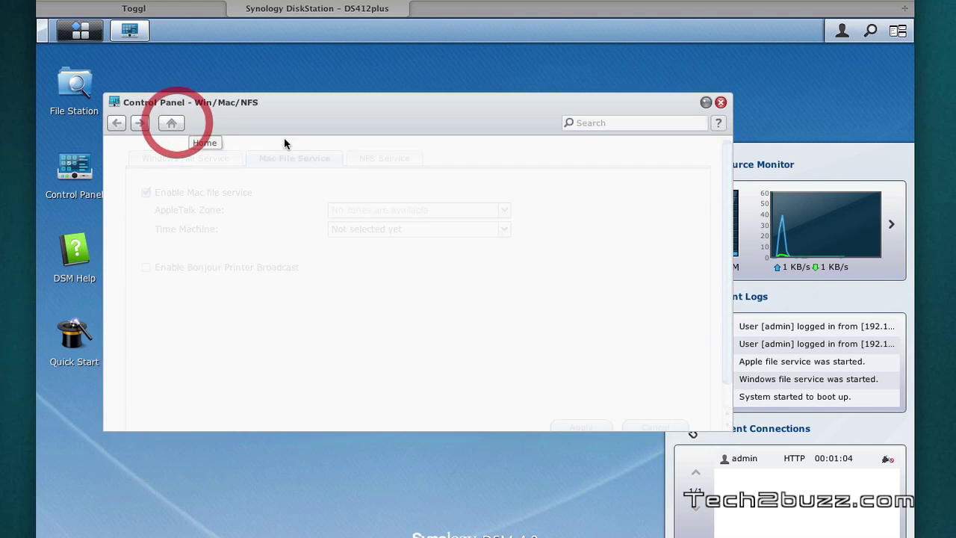
Close the Control Panel and launch Package Center from the Main Menu
{"action": "left_click", "coordinate": [721, 103]}
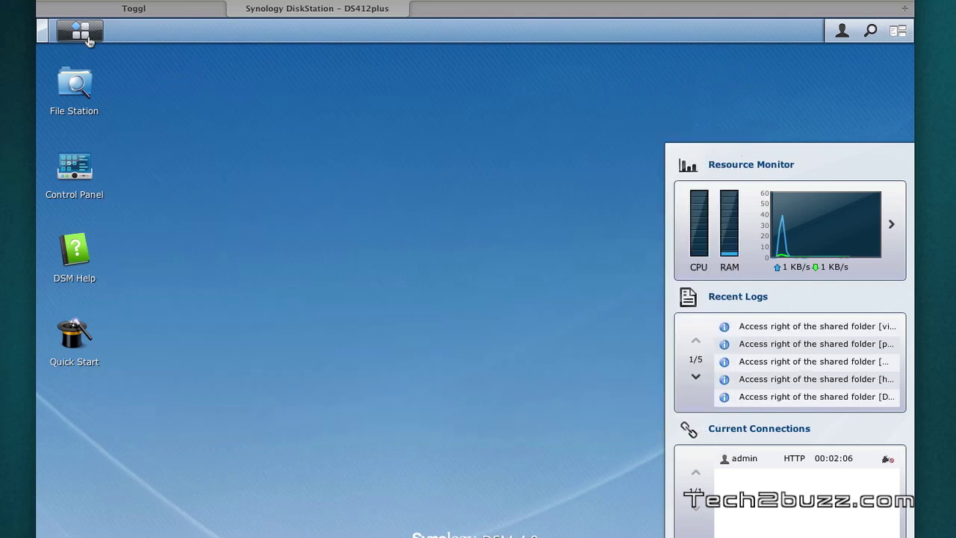
{"action": "left_click", "coordinate": [80, 31]}
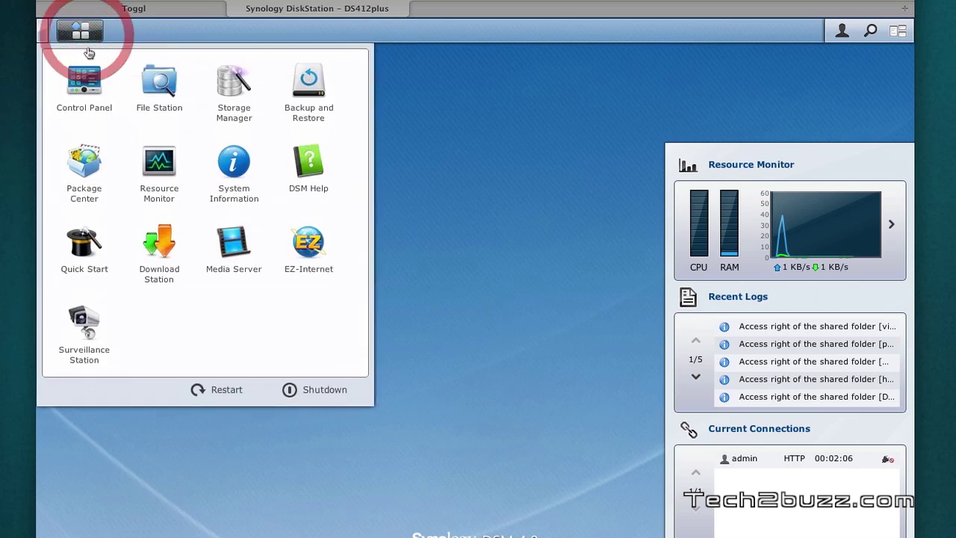
{"action": "left_click", "coordinate": [89, 186]}
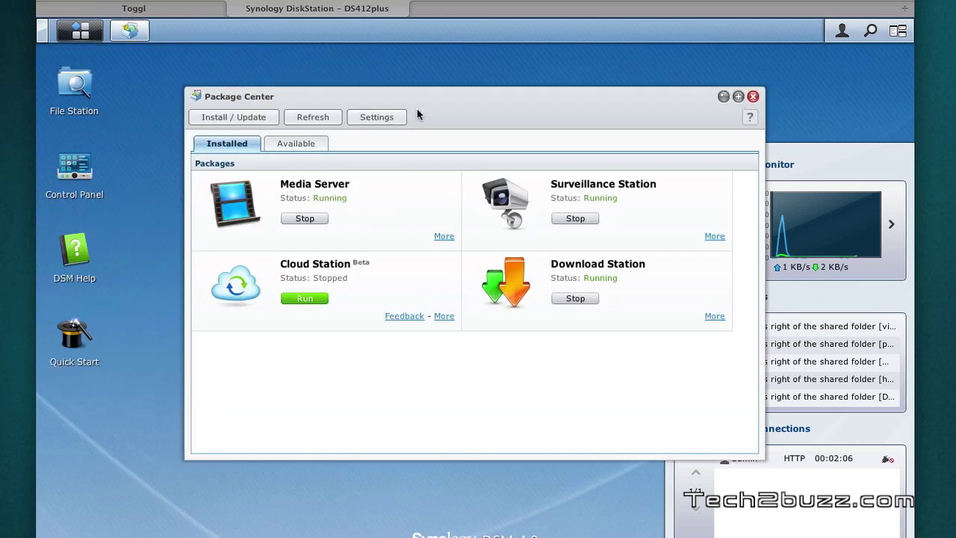
Reposition Package Center and review Media Server, Surveillance, Cloud and Download Station statuses
{"action": "left_click_drag", "start_coordinate": [433, 102], "coordinate": [360, 83]}
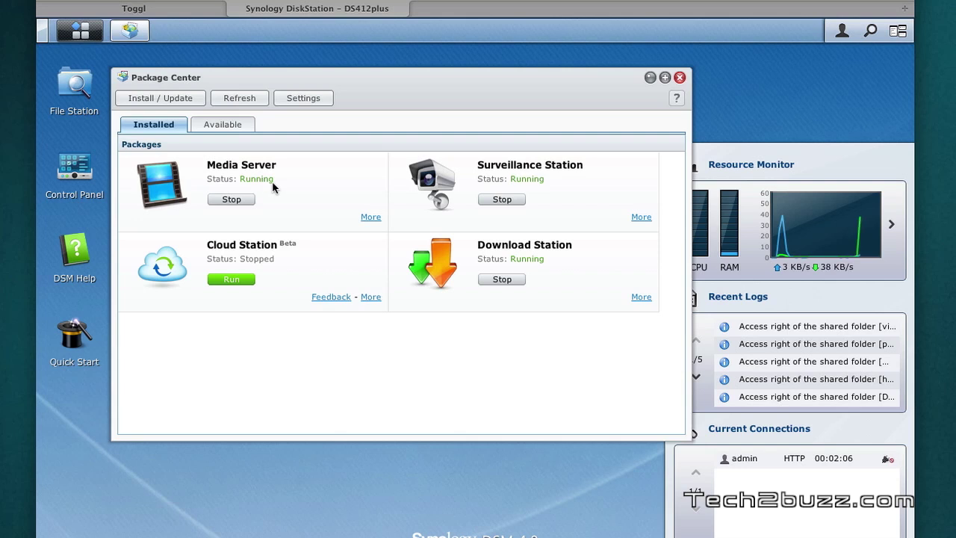
{"action": "left_click", "coordinate": [545, 180]}
{"action": "left_click", "coordinate": [283, 249]}
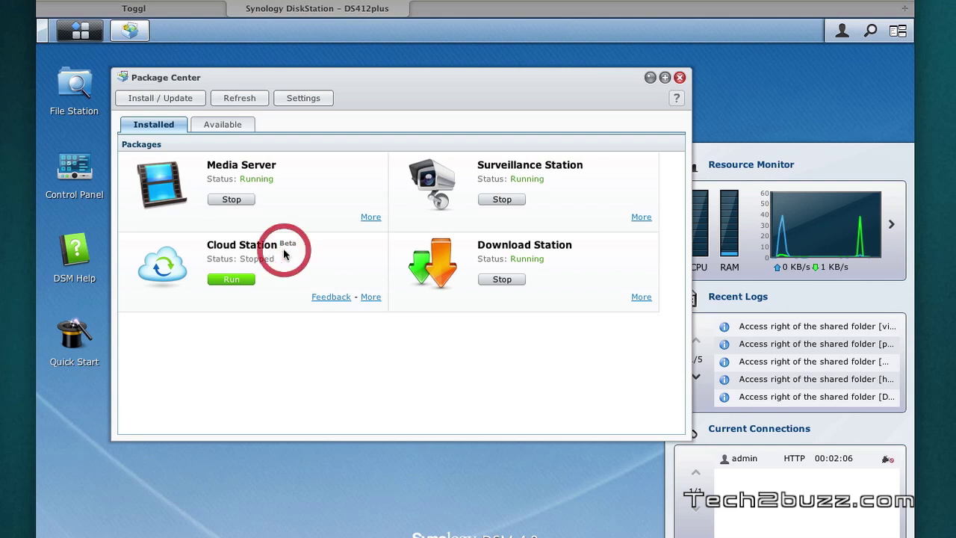
{"action": "left_click", "coordinate": [556, 254]}
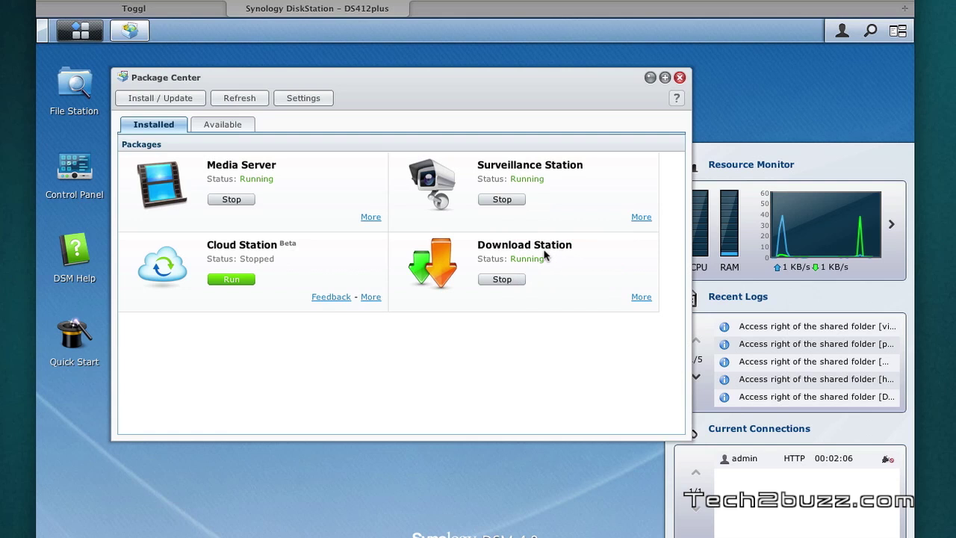
{"action": "left_click", "coordinate": [225, 125]}
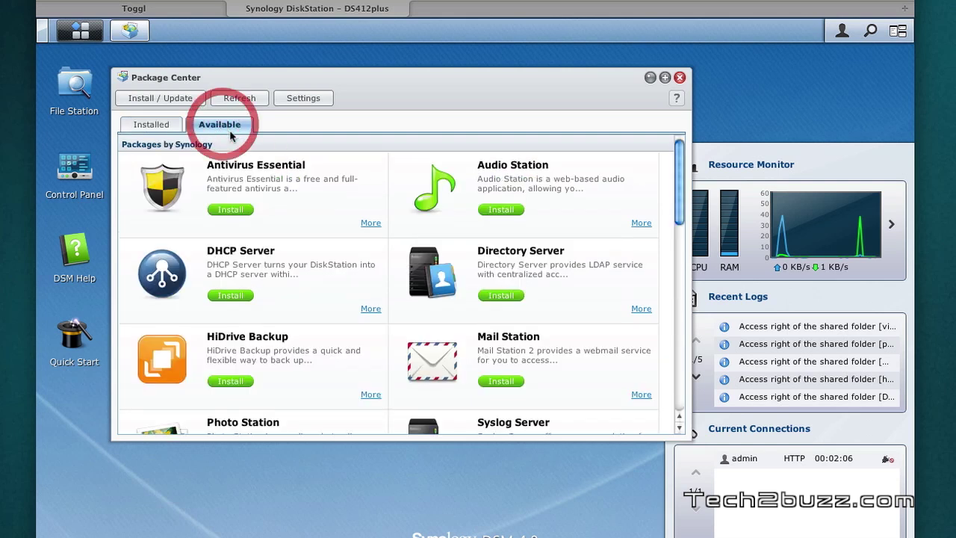
Install Photo Station from the Available list, choosing Yes to run it after installation
{"action": "mouse_move", "coordinate": [680, 166]}
{"action": "left_mouse_down"}
{"action": "mouse_move", "coordinate": [678, 235]}
{"action": "mouse_move", "coordinate": [673, 128]}
{"action": "left_mouse_up"}
{"action": "left_click", "coordinate": [581, 193]}
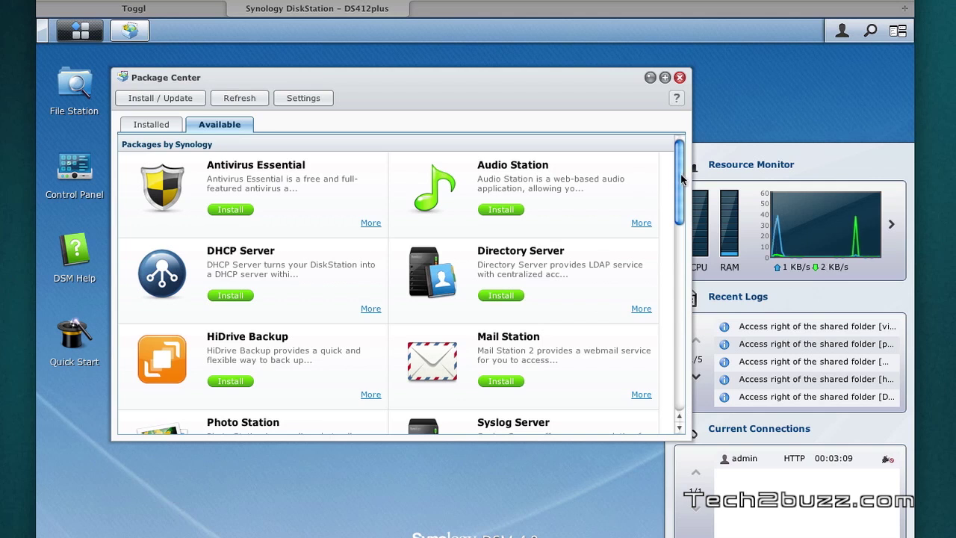
{"action": "left_click_drag", "start_coordinate": [681, 178], "coordinate": [677, 218]}
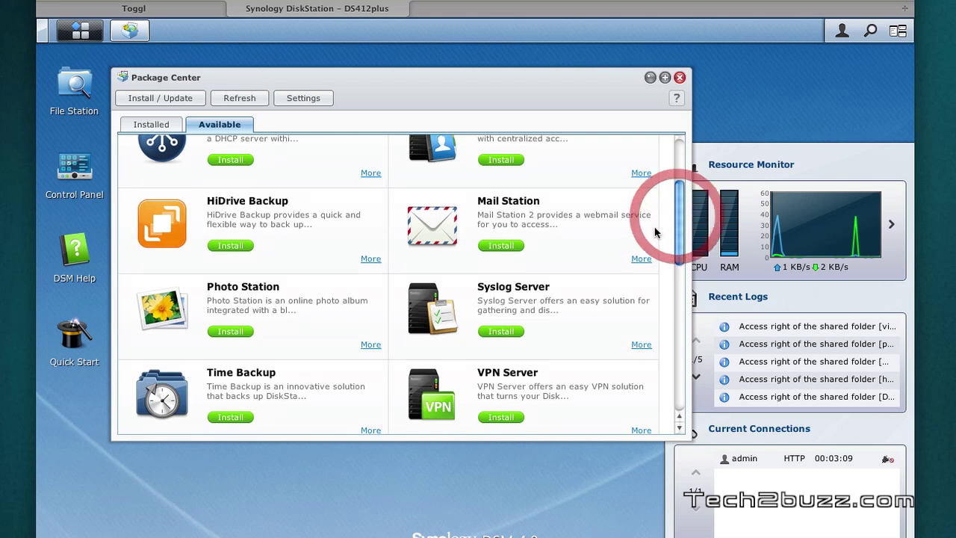
{"action": "left_click", "coordinate": [293, 320]}
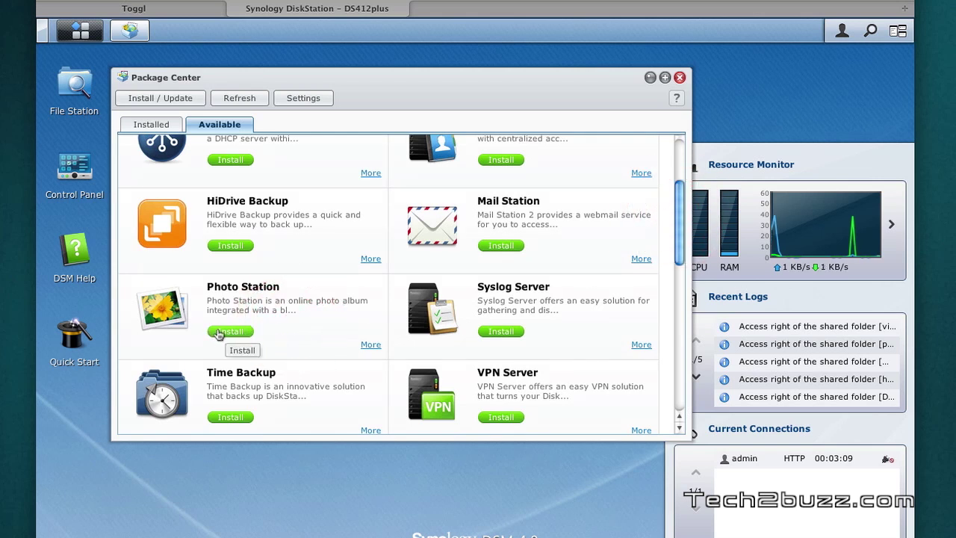
{"action": "left_click", "coordinate": [219, 332]}
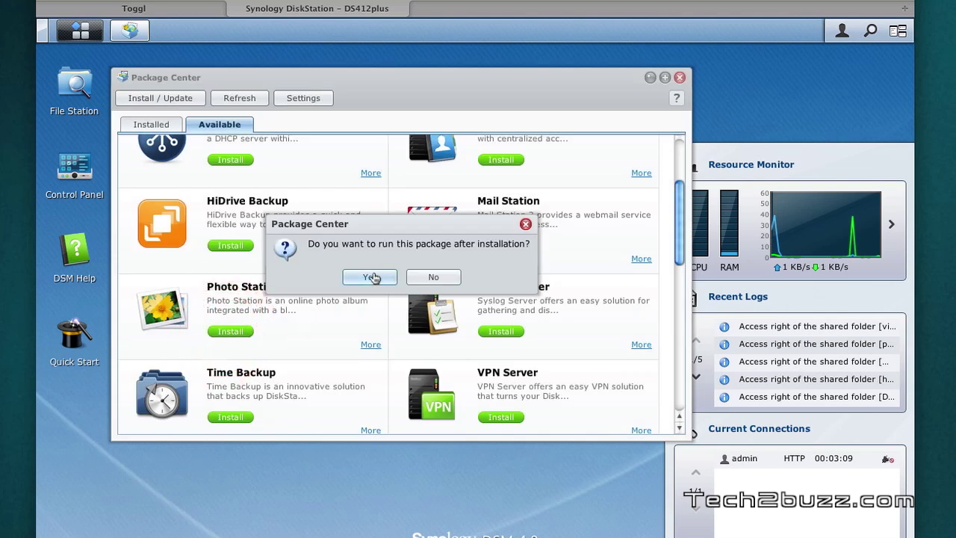
{"action": "left_click", "coordinate": [370, 277]}
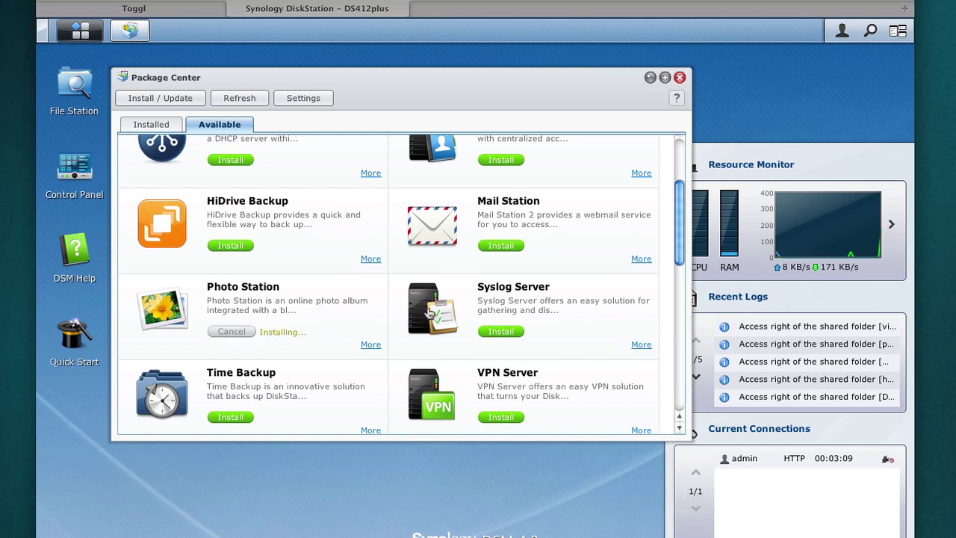
{"action": "left_click_drag", "start_coordinate": [677, 224], "coordinate": [682, 374]}
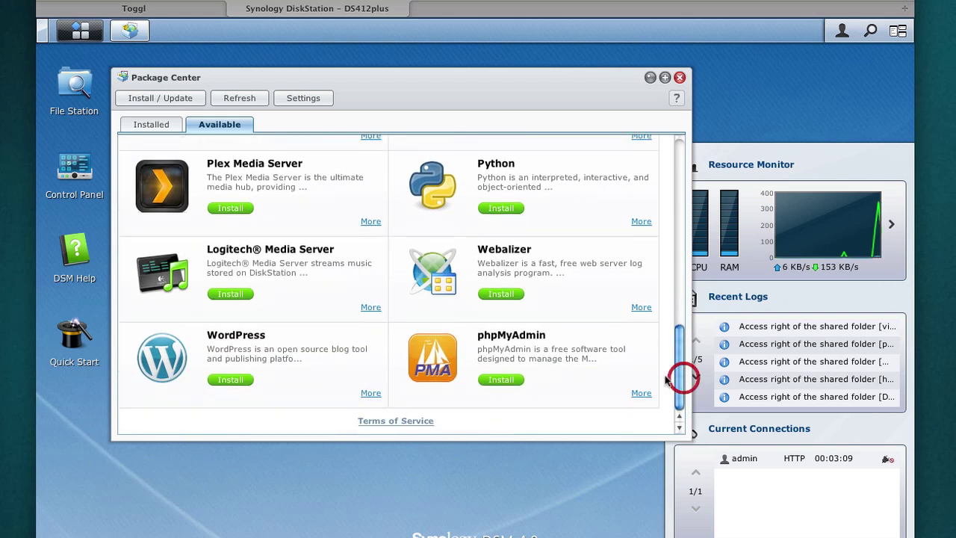
{"action": "left_click", "coordinate": [543, 354]}
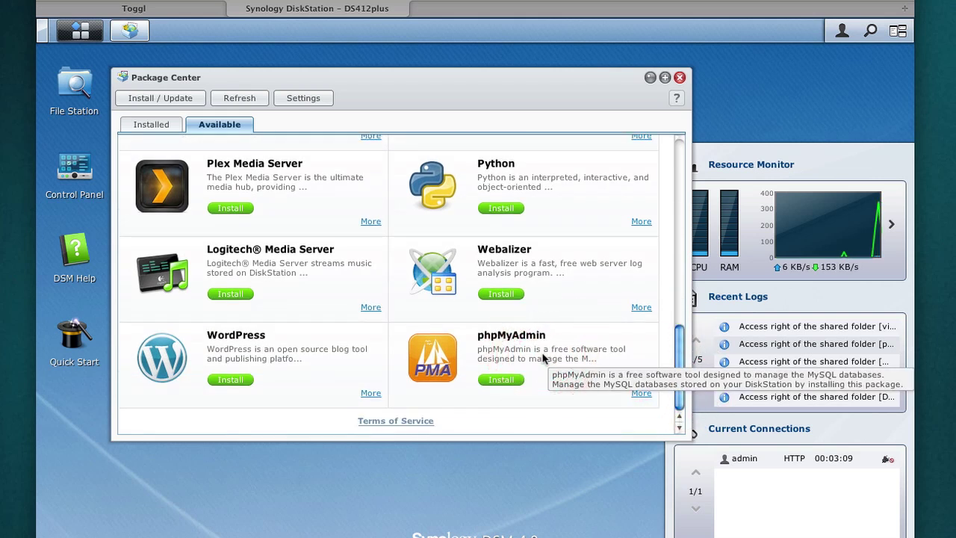
{"action": "left_click", "coordinate": [561, 348]}
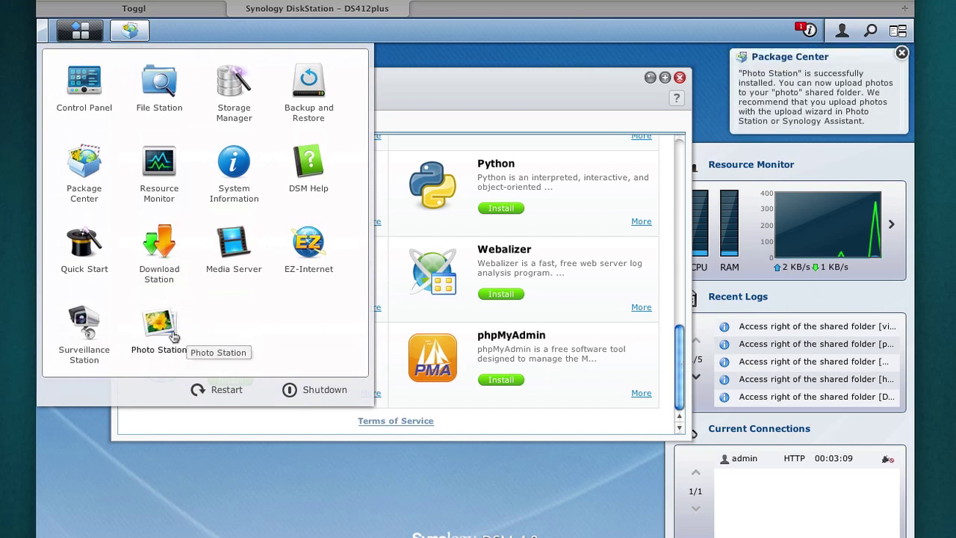
Close Package Center and switch to the Finder folder of .mov video files
{"action": "left_click_drag", "start_coordinate": [676, 328], "coordinate": [694, 141]}
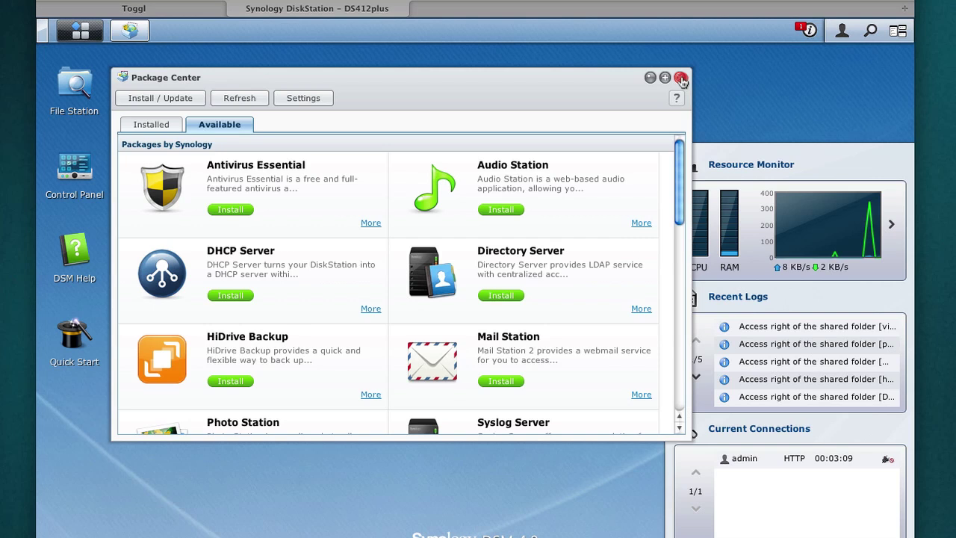
{"action": "left_click", "coordinate": [680, 79]}
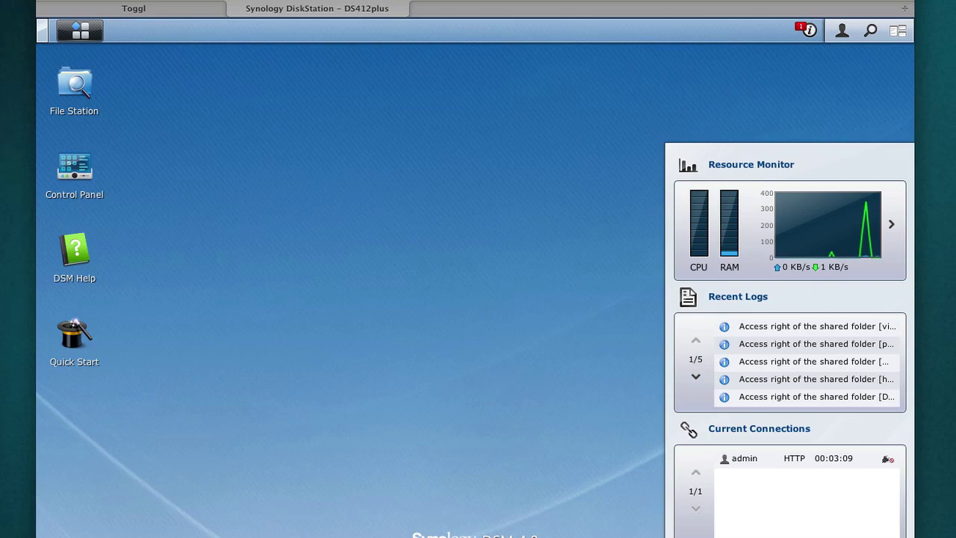
{"action": "key", "text": "super+Tab"}
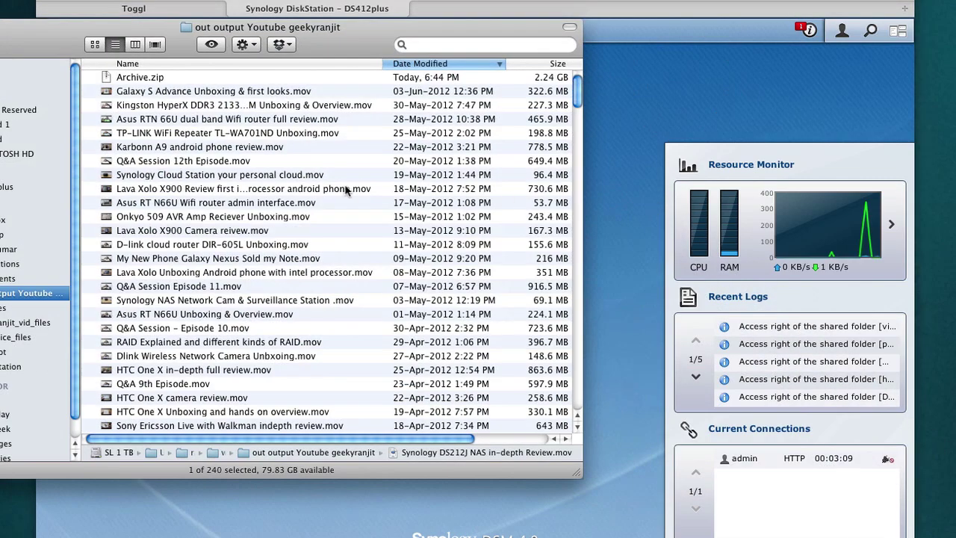
Open a second Finder window on the DS412plus server and arrange it beside the local folder
{"action": "key", "text": "super+n"}
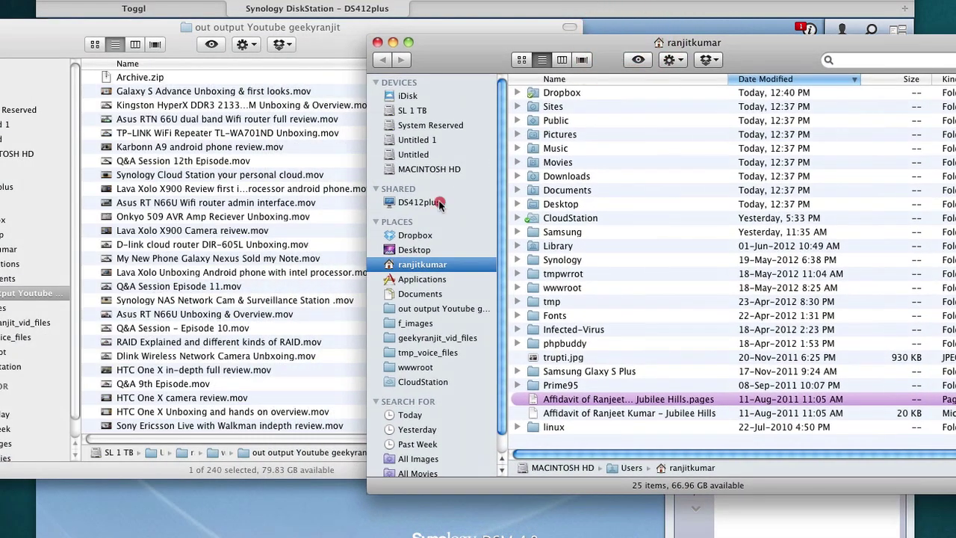
{"action": "left_click", "coordinate": [439, 203]}
{"action": "left_click_drag", "start_coordinate": [733, 43], "coordinate": [935, 25]}
{"action": "left_click", "coordinate": [330, 28]}
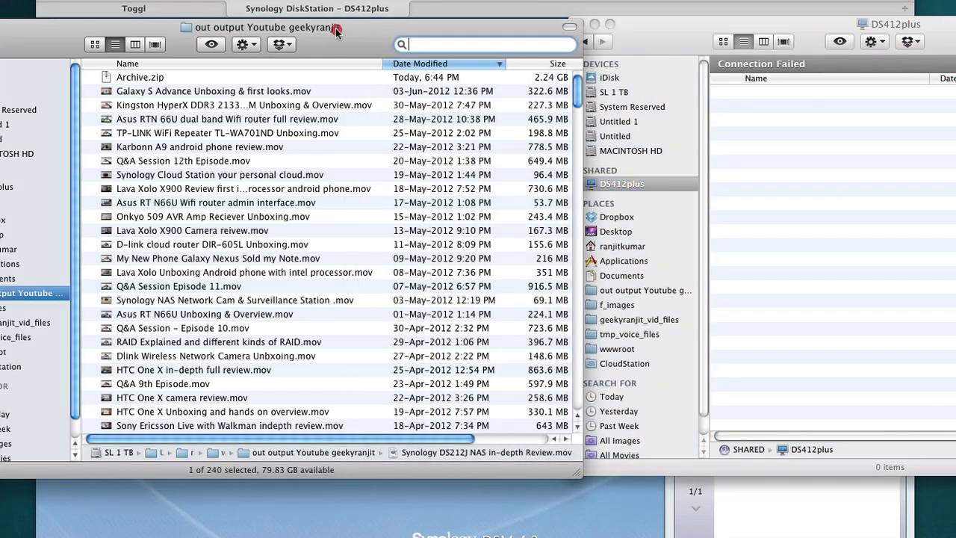
{"action": "left_click_drag", "start_coordinate": [329, 28], "coordinate": [243, 16]}
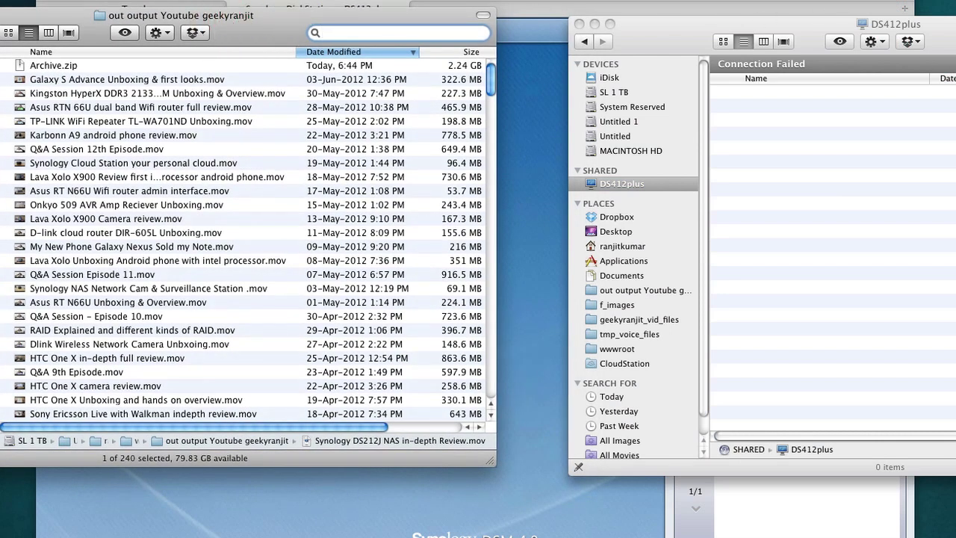
{"action": "key", "text": "super+grave"}
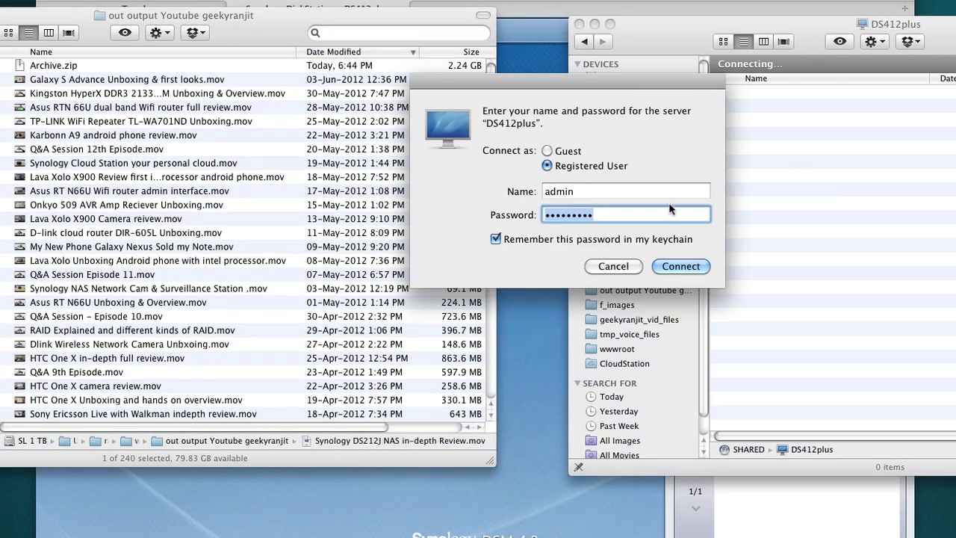
Log in to DS412plus without saving to keychain, then open the DATA shared folder
{"action": "left_click", "coordinate": [495, 239]}
{"action": "type", "text": "•••••••••"}
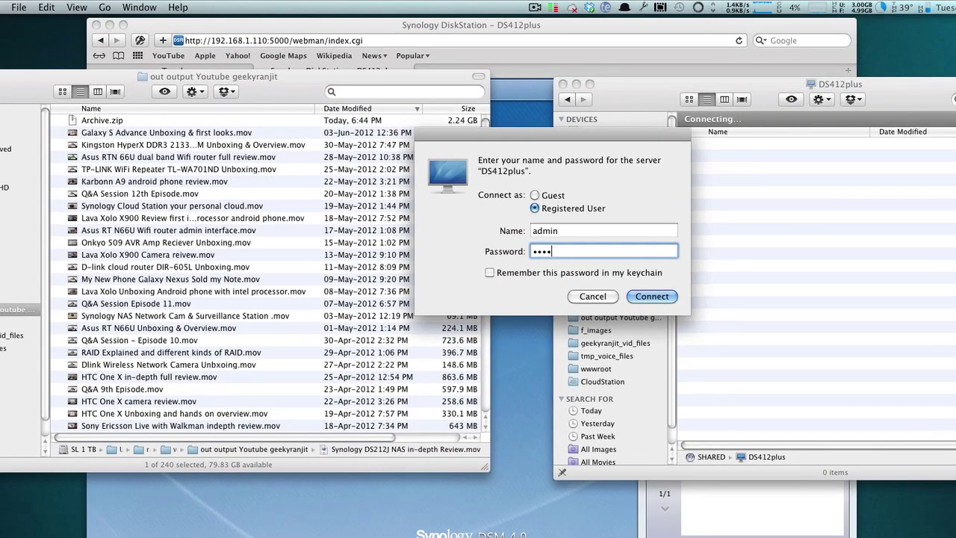
{"action": "key", "text": "Return"}
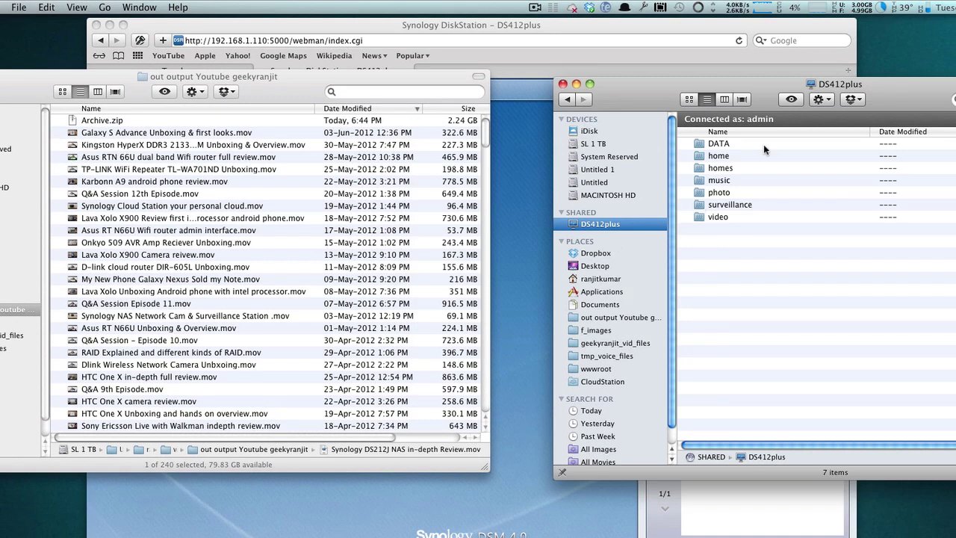
{"action": "left_click_drag", "start_coordinate": [763, 87], "coordinate": [723, 84]}
{"action": "left_click", "coordinate": [715, 143]}
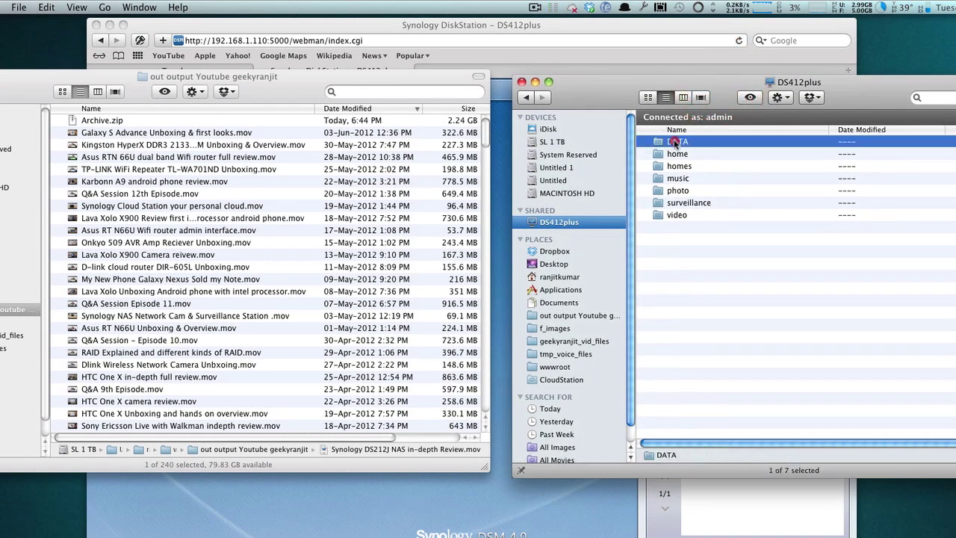
{"action": "double_click", "coordinate": [675, 142]}
Copy Archive.zip (2.24 GB) from the local folder into the DS412plus DATA share
{"action": "left_click", "coordinate": [118, 125]}
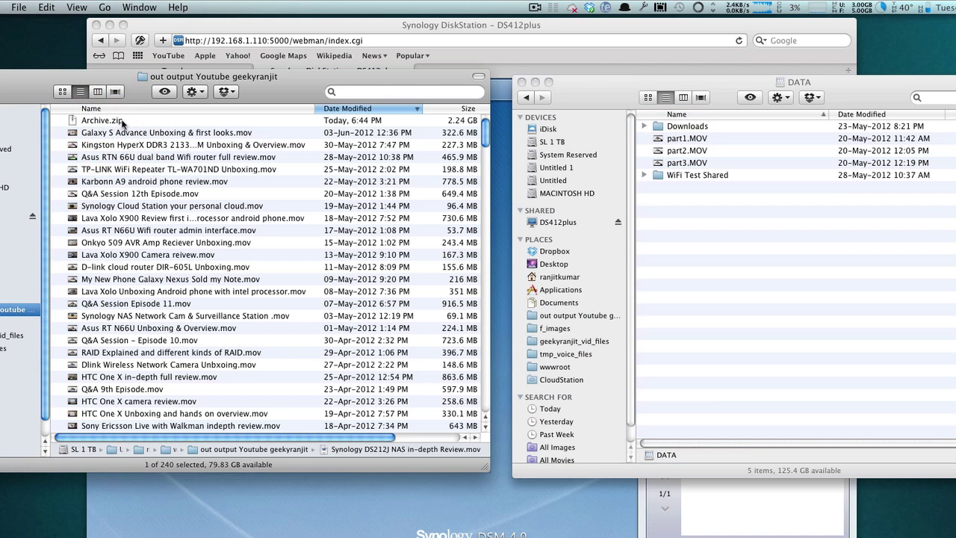
{"action": "left_click", "coordinate": [121, 123]}
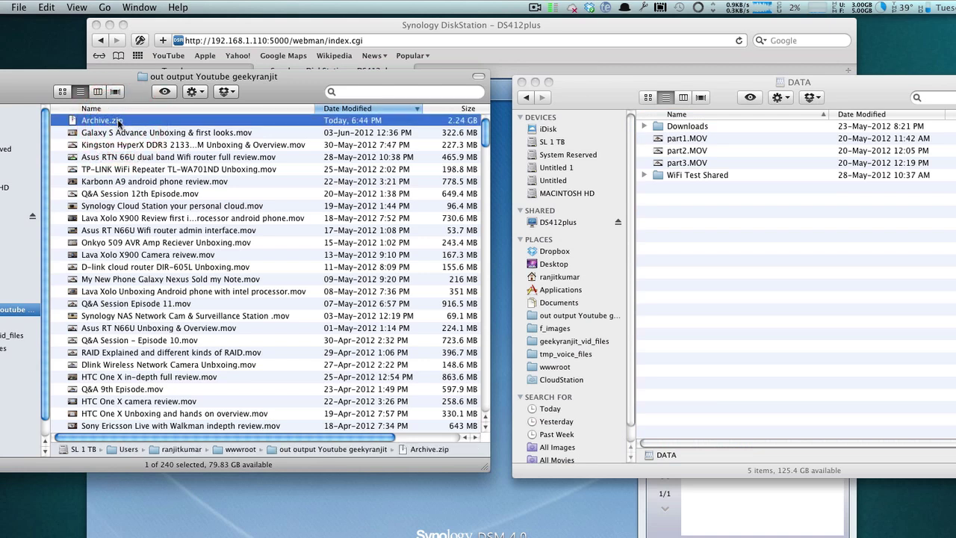
{"action": "left_click", "coordinate": [755, 273]}
{"action": "left_click", "coordinate": [756, 273]}
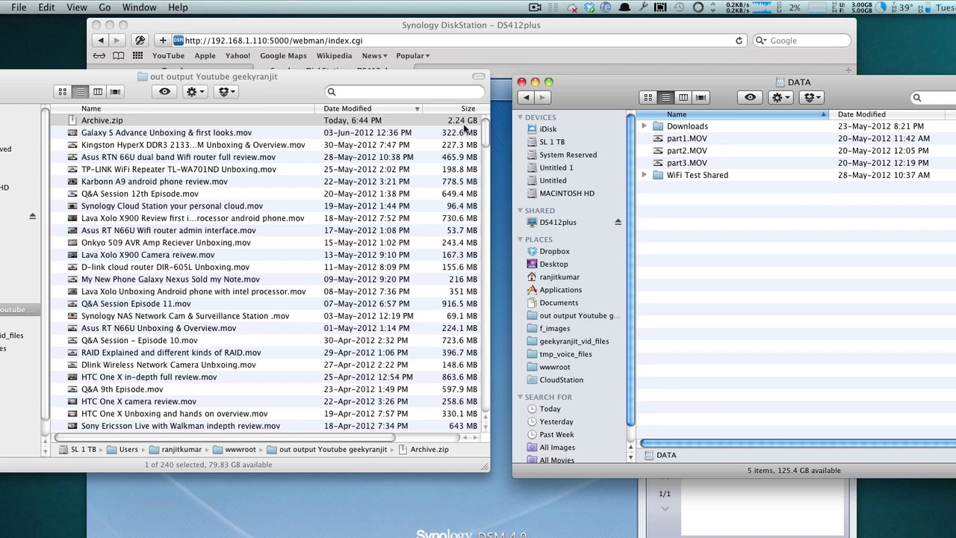
{"action": "left_click", "coordinate": [196, 122]}
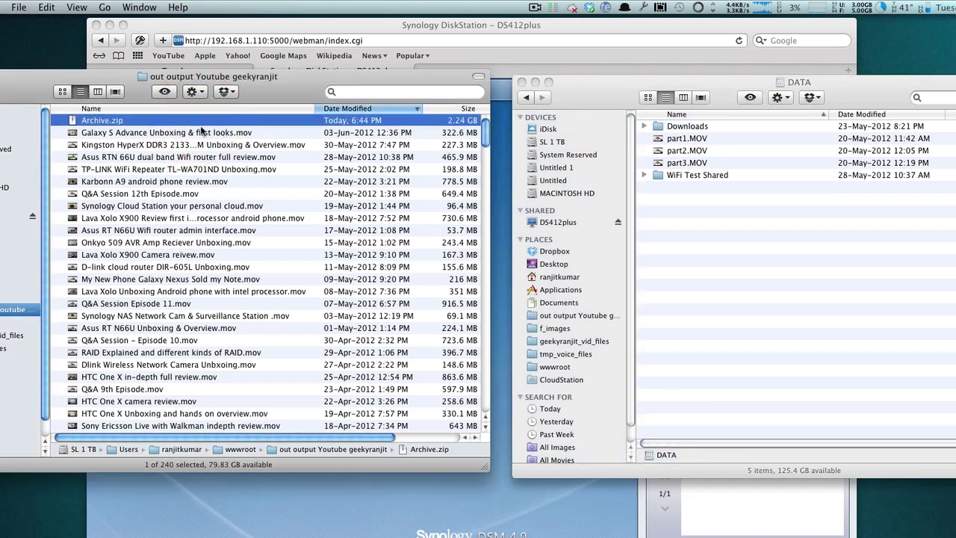
{"action": "left_click_drag", "start_coordinate": [109, 121], "coordinate": [882, 276]}
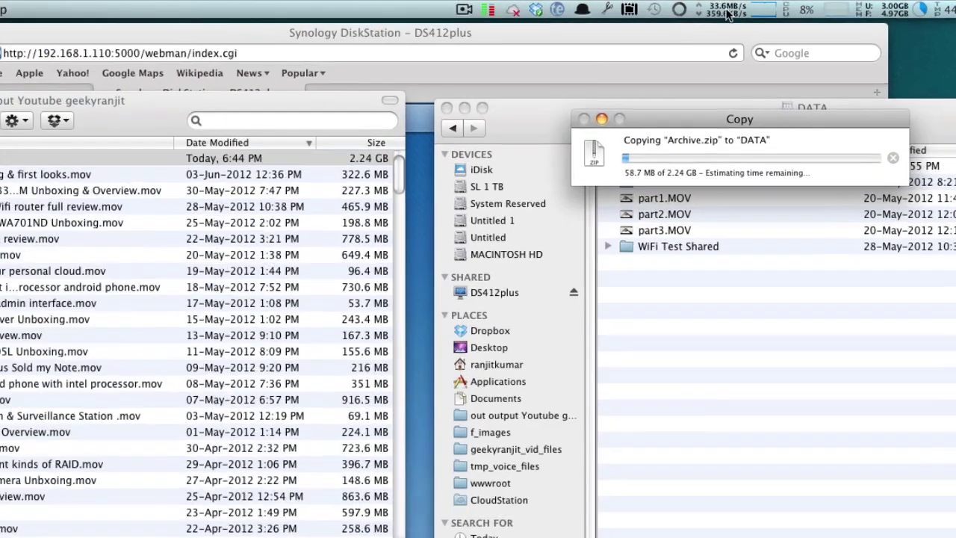